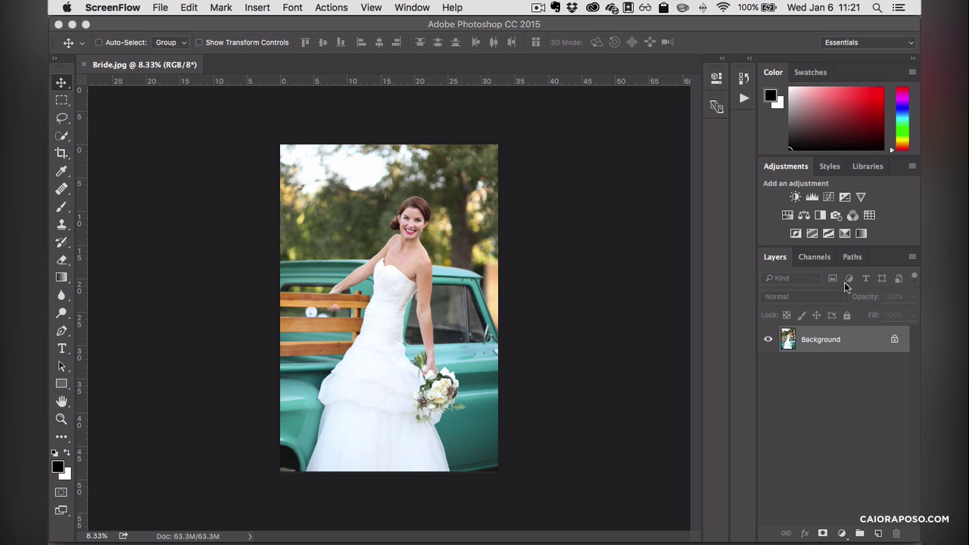
# - Duplicate the Background layer and rename the copy Lens Flare
pyautogui.click(812, 343)
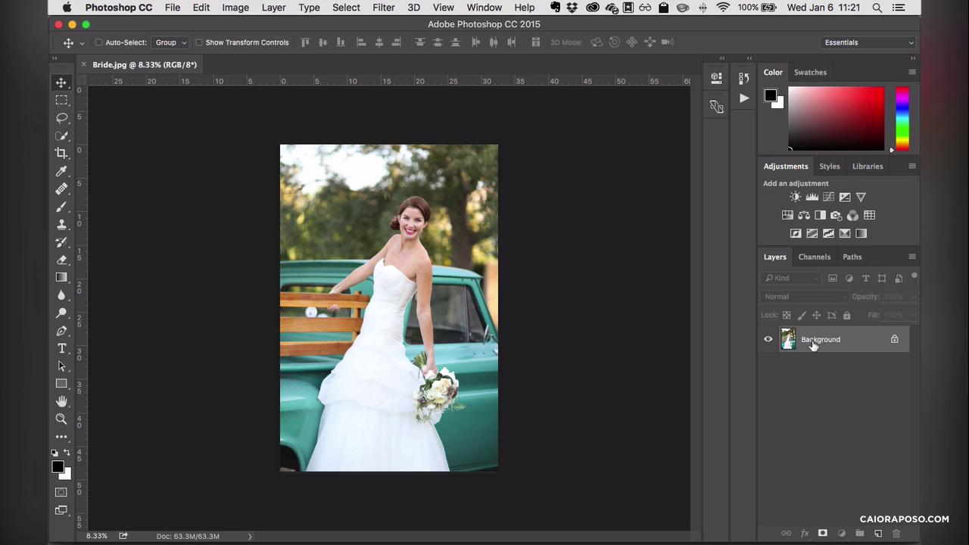
pyautogui.moveTo(813, 343); pyautogui.dragTo(878, 535)
pyautogui.doubleClick(827, 340)
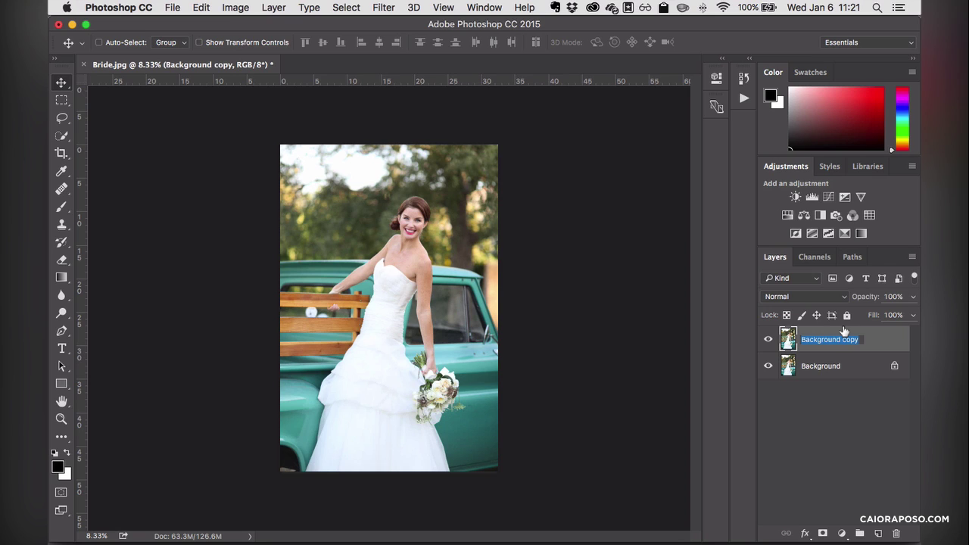
pyautogui.write('Lnes')
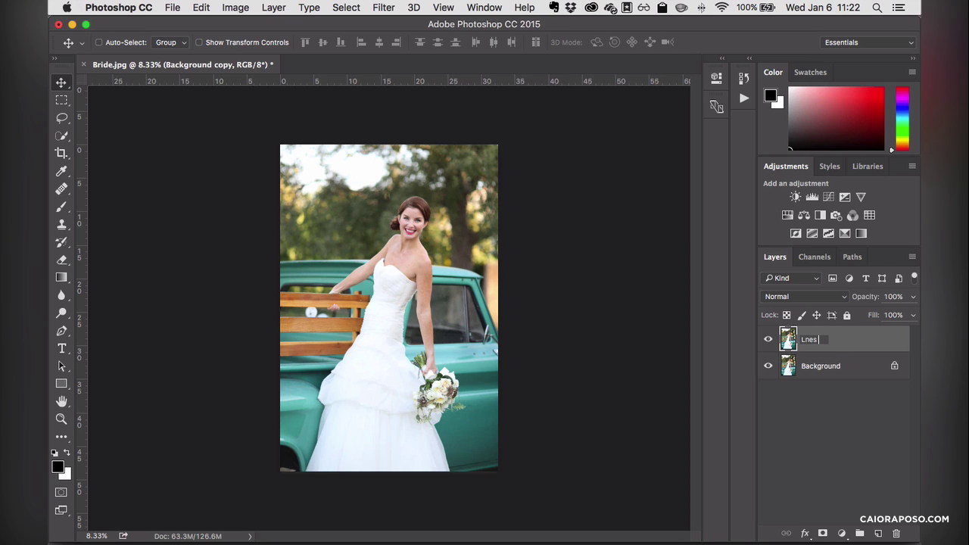
pyautogui.write('ens Flare')
pyautogui.press('Return')
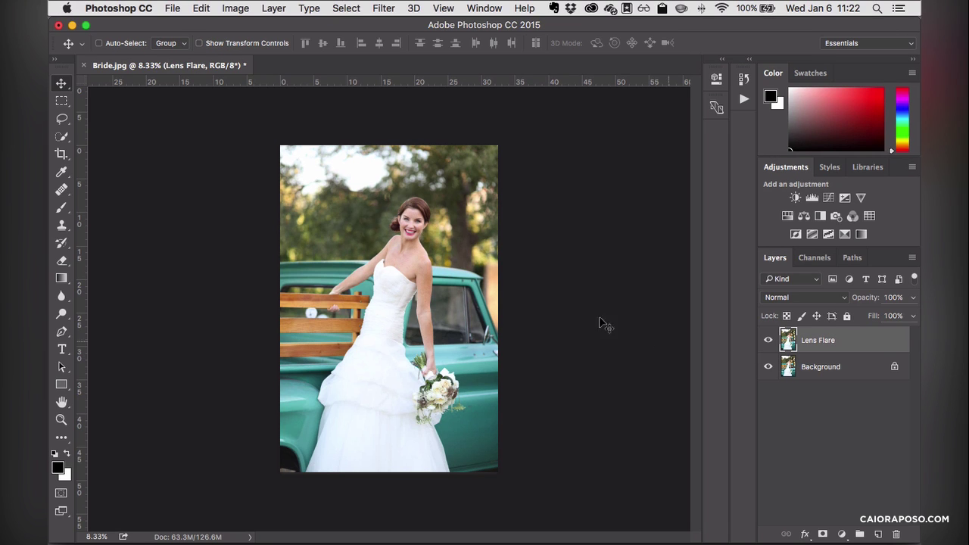
# - Set up a Lens Flare filter on the Lens Flare layer, with the flare centre in the photo's upper-left corner and brightness at 180%
pyautogui.click(384, 9)
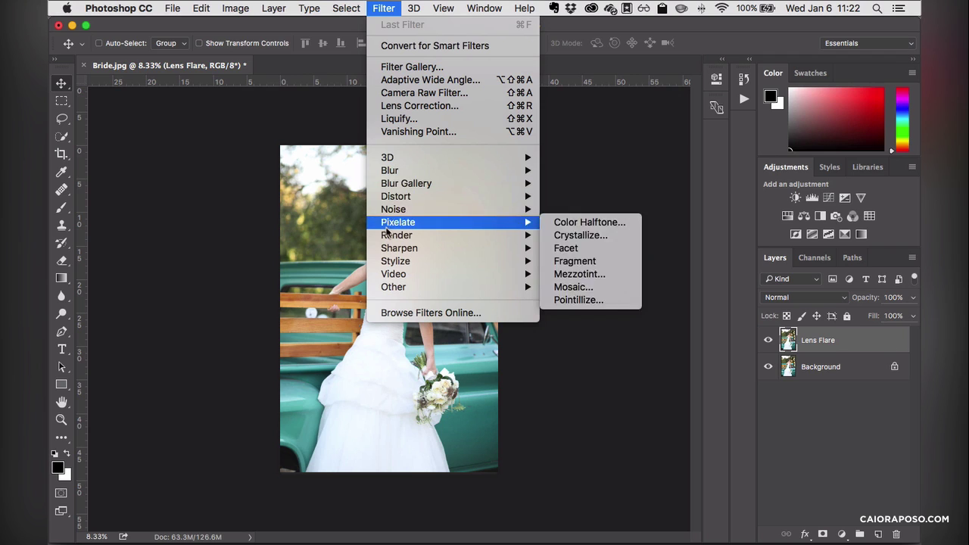
pyautogui.moveTo(388, 237)
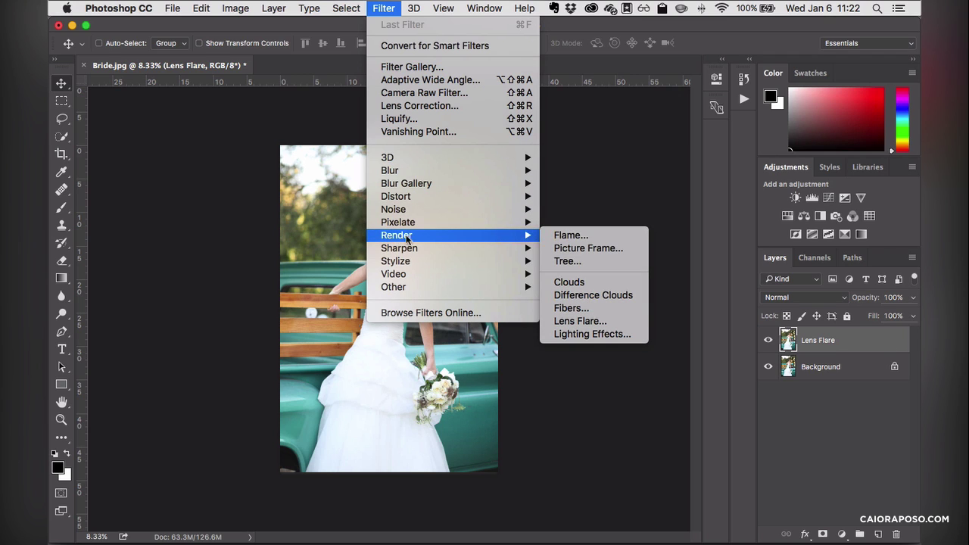
pyautogui.click(583, 324)
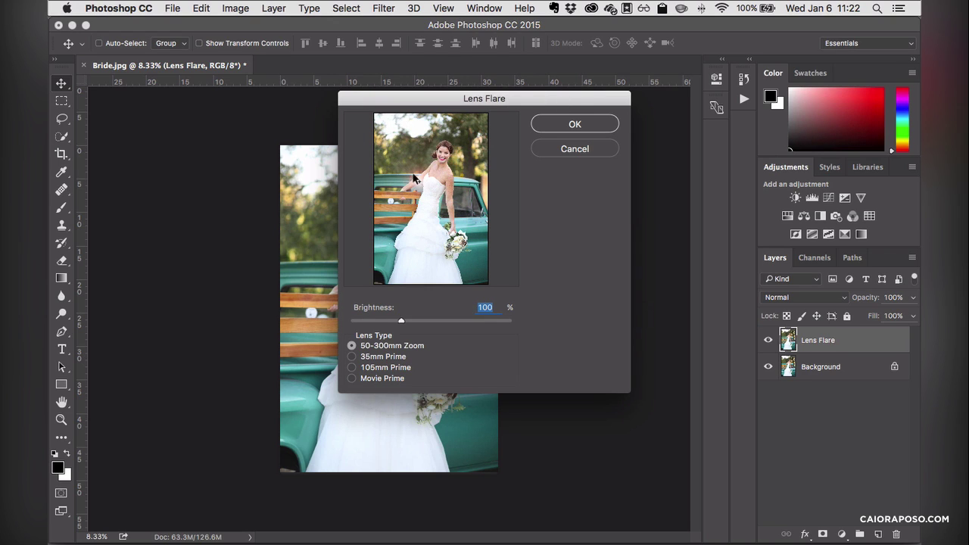
pyautogui.moveTo(420, 188); pyautogui.dragTo(390, 136)
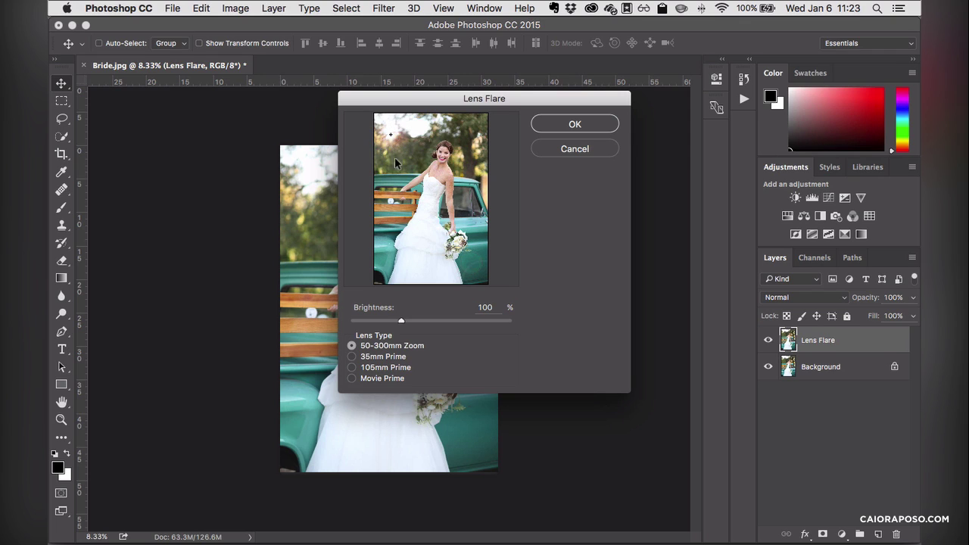
pyautogui.moveTo(402, 322); pyautogui.dragTo(443, 326)
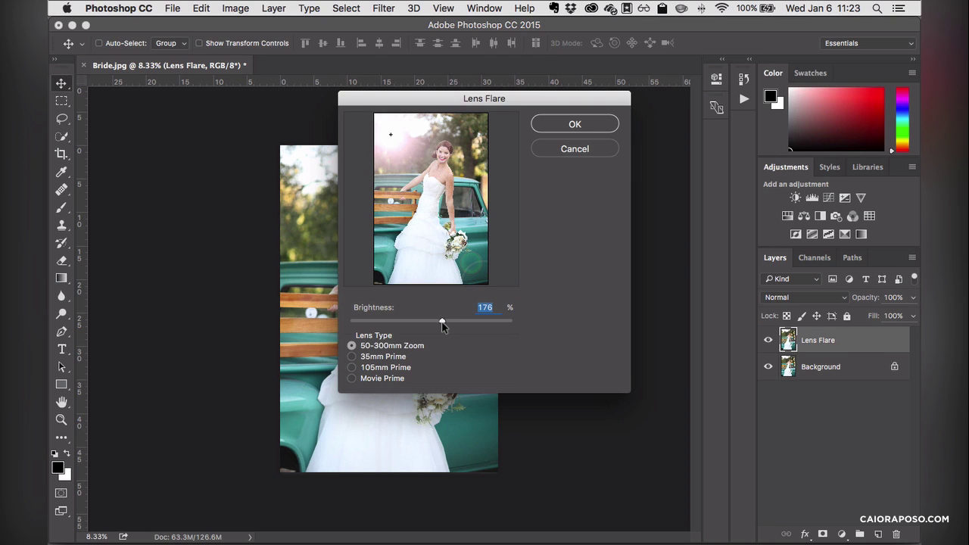
pyautogui.moveTo(443, 326); pyautogui.dragTo(445, 325)
pyautogui.moveTo(390, 137)
pyautogui.mouseDown()
pyautogui.moveTo(410, 132)
pyautogui.moveTo(382, 134)
pyautogui.moveTo(379, 122)
pyautogui.mouseUp()
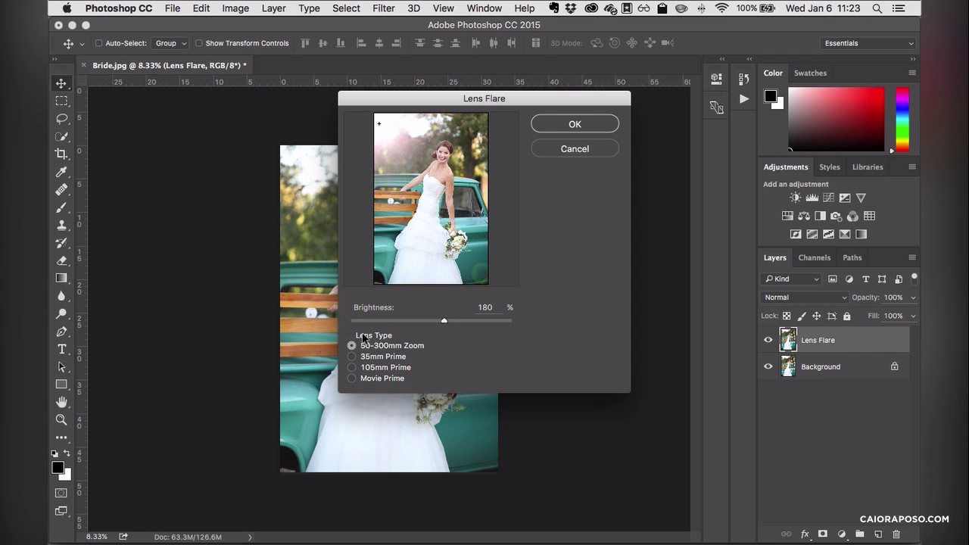
# - Preview the 35mm Prime, Movie Prime and 105mm Prime lens types, and apply the flare with the 50-300mm Zoom type
pyautogui.click(353, 356)
pyautogui.click(352, 379)
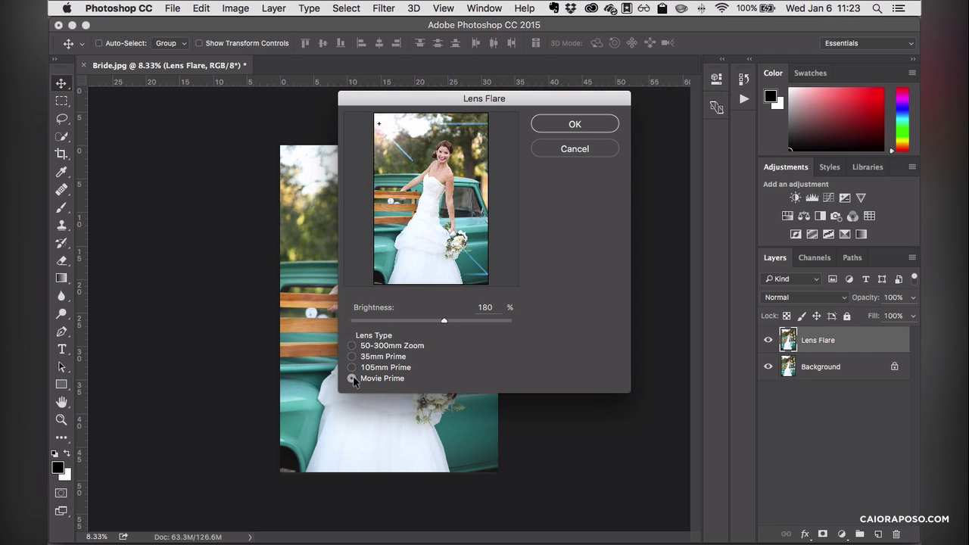
pyautogui.click(352, 368)
pyautogui.click(352, 357)
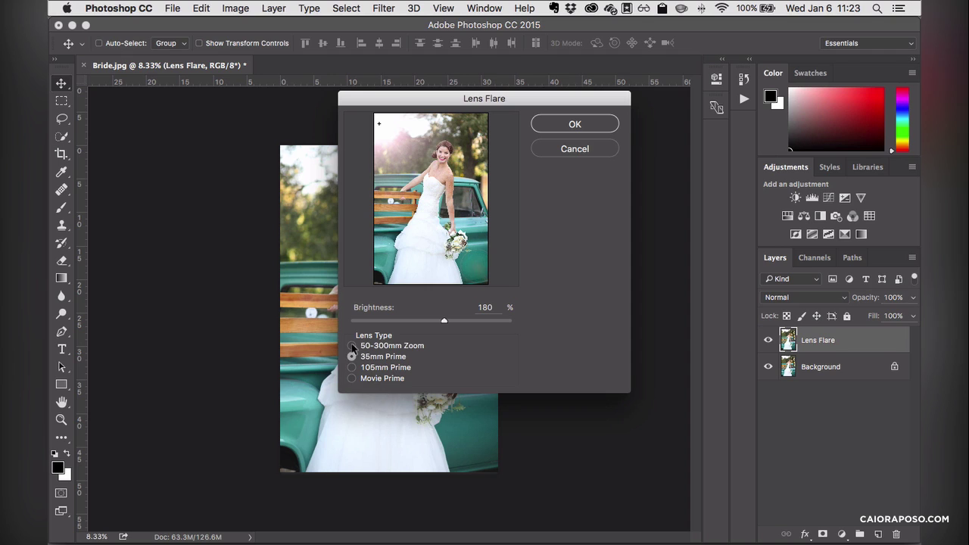
pyautogui.click(353, 345)
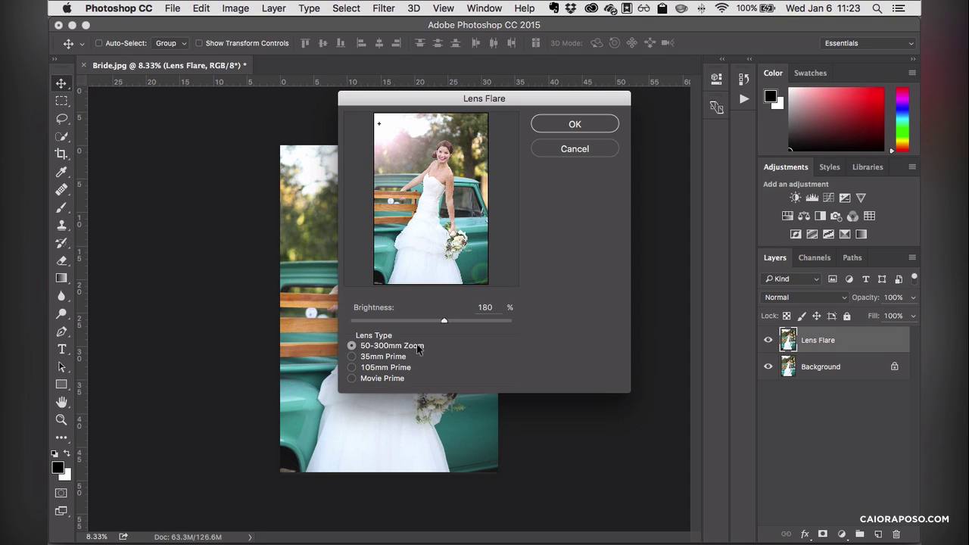
pyautogui.click(582, 124)
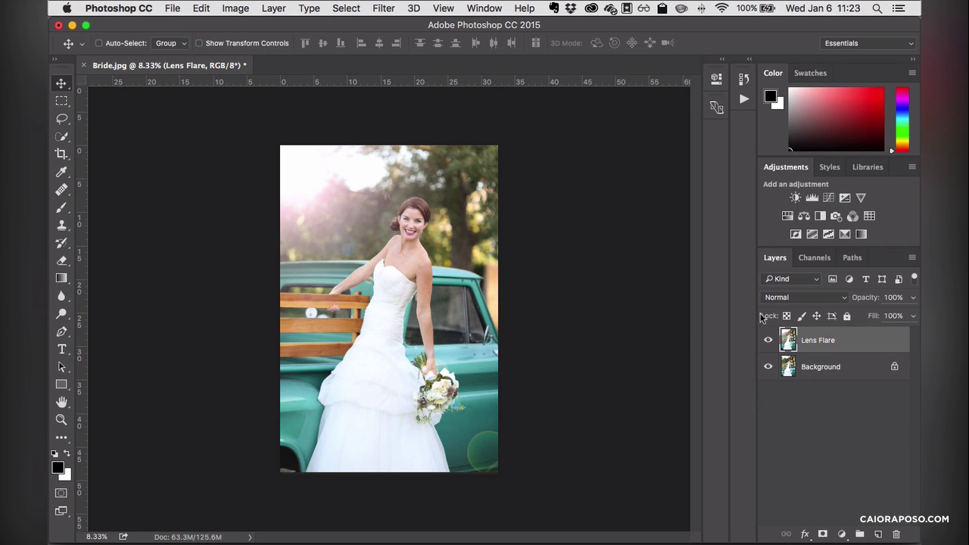
# - Briefly hide and restore the Background layer, and fill the Lens Flare layer with black in Normal mode at 100% opacity
pyautogui.click(770, 367)
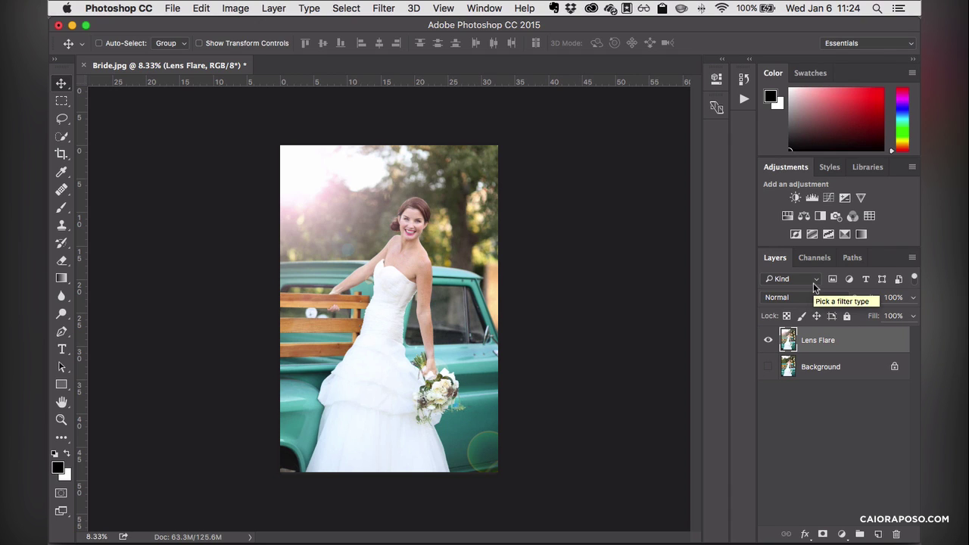
pyautogui.click(769, 370)
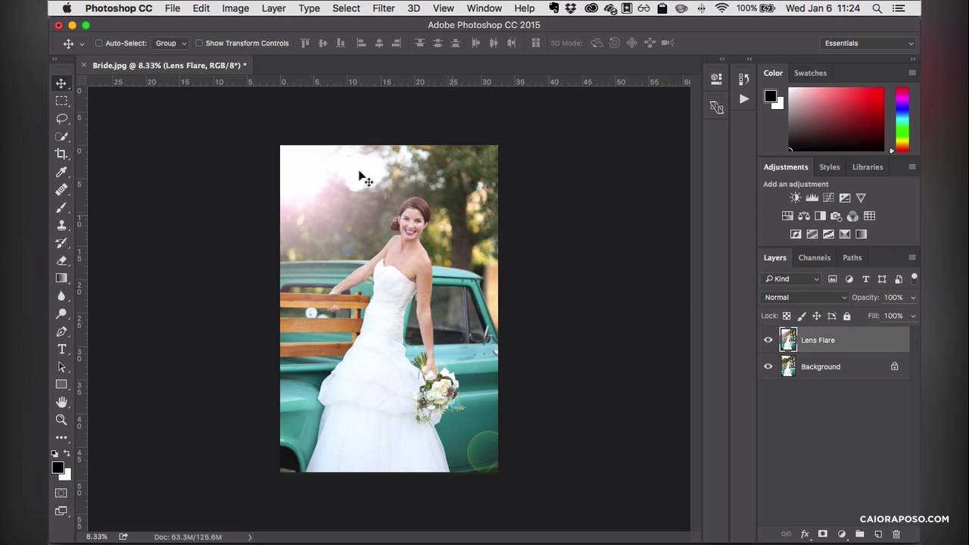
pyautogui.click(201, 8)
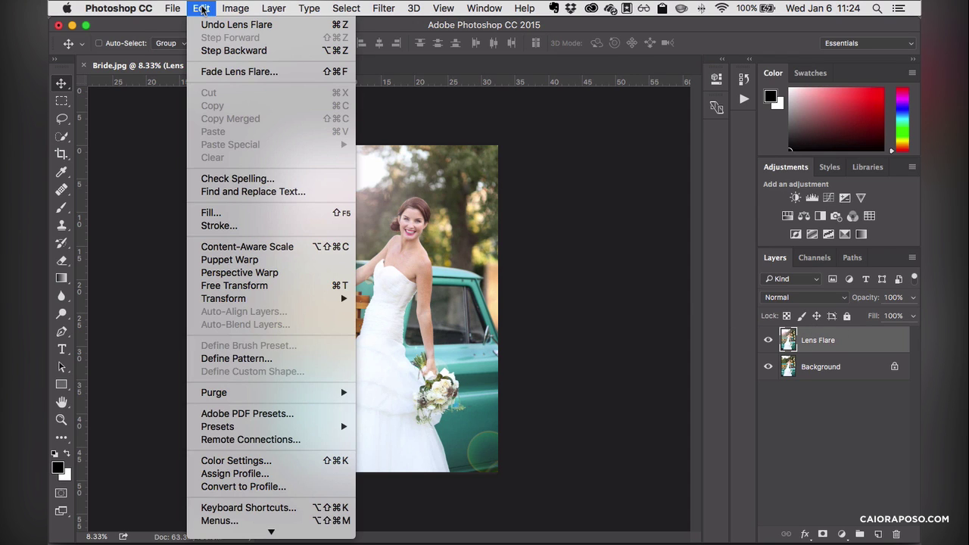
pyautogui.click(215, 217)
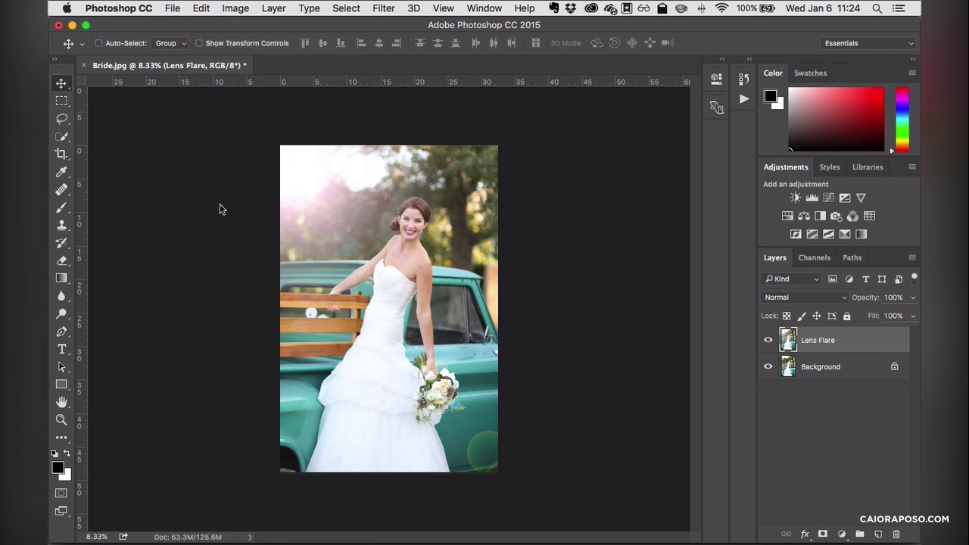
pyautogui.click(503, 199)
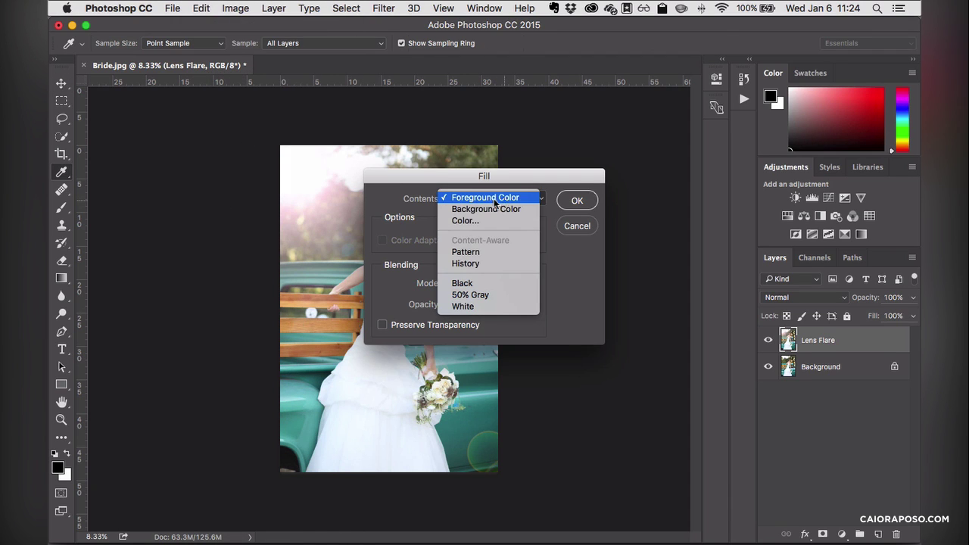
pyautogui.click(463, 282)
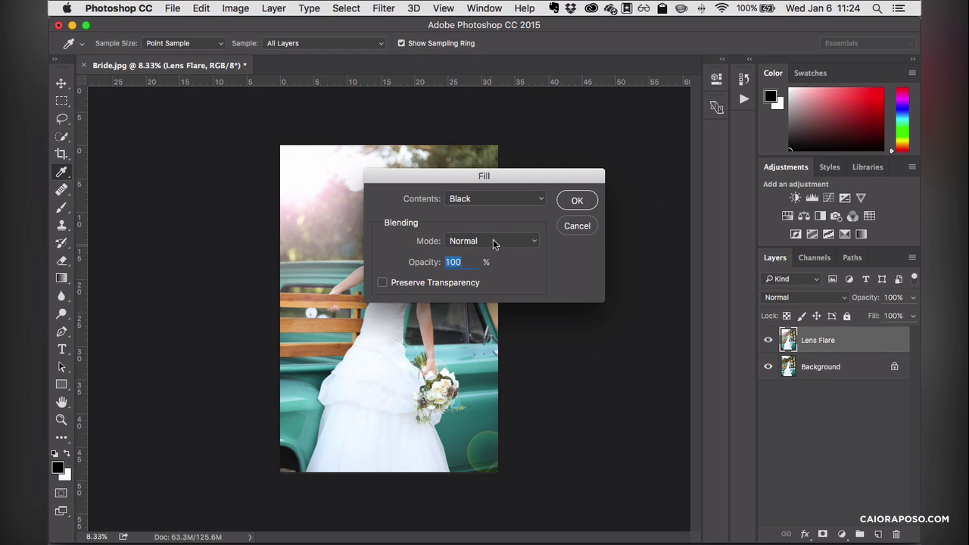
pyautogui.click(584, 198)
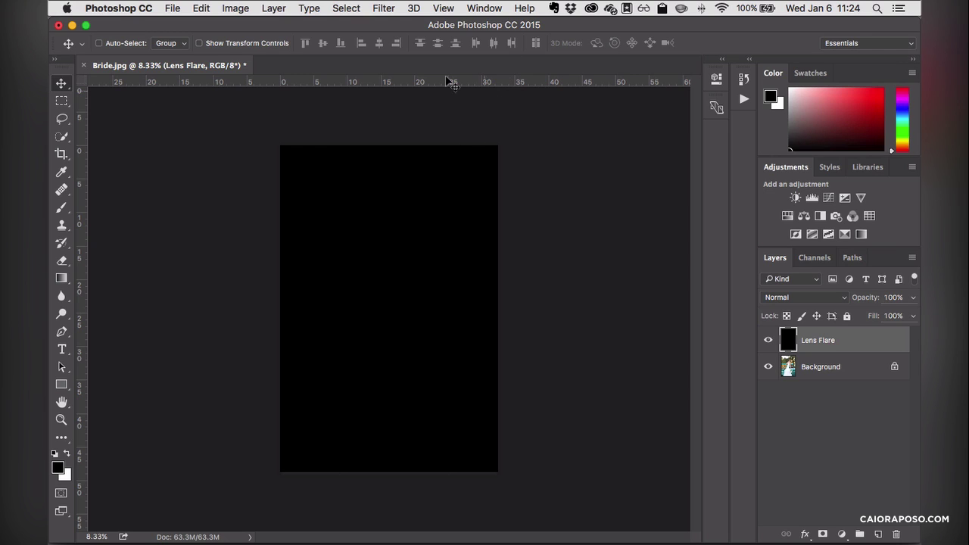
# - Reapply the last Lens Flare filter to the black layer and set the layer's blend mode to Screen
pyautogui.click(384, 8)
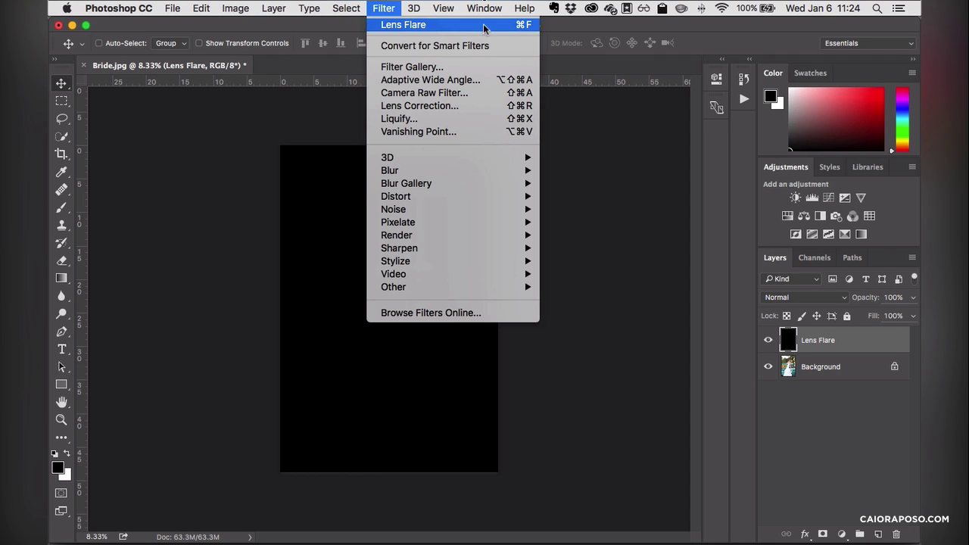
pyautogui.click(420, 26)
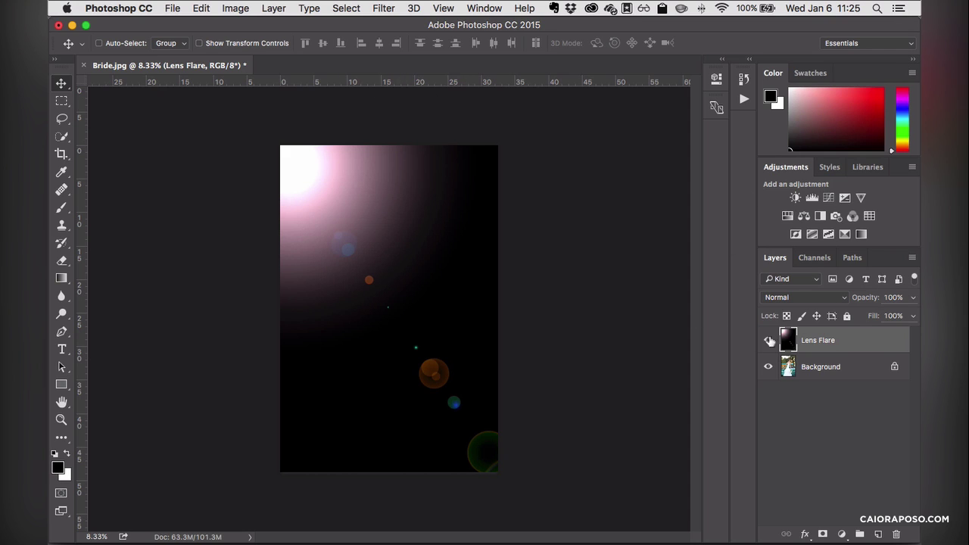
pyautogui.click(806, 299)
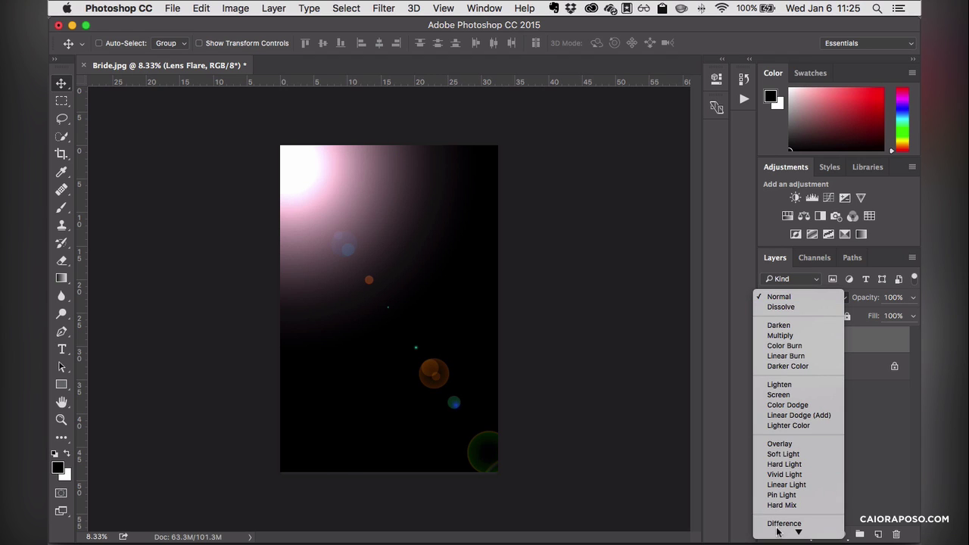
pyautogui.moveTo(780, 532)
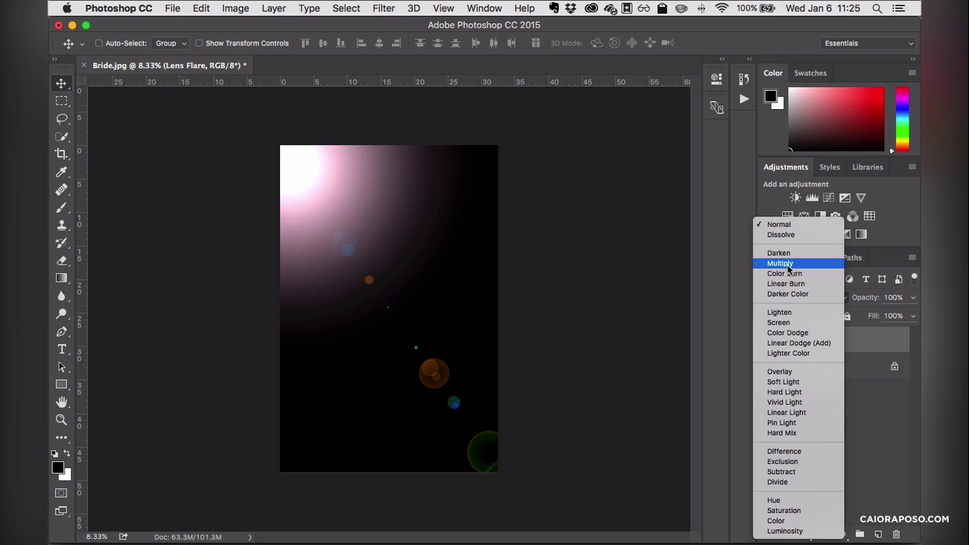
pyautogui.click(786, 324)
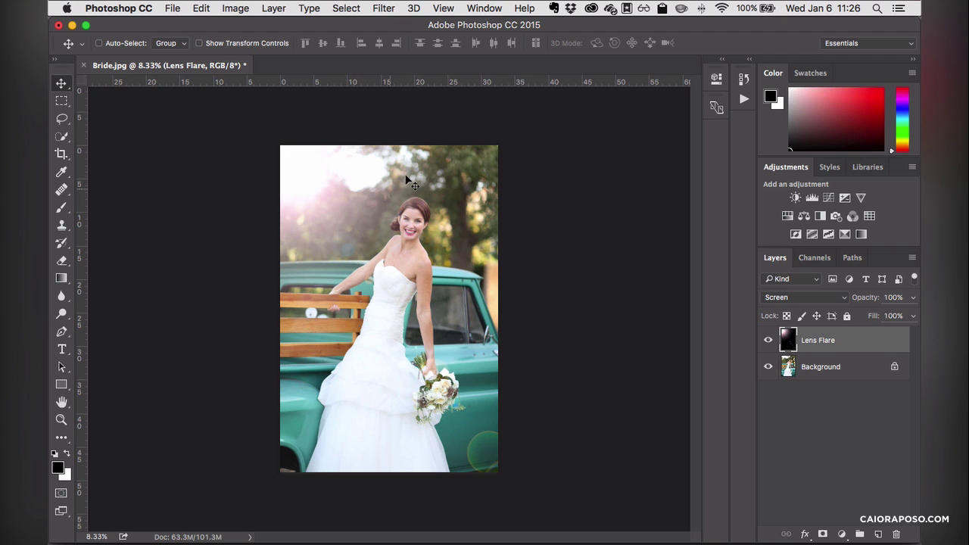
# - Toggle the Lens Flare layer's visibility repeatedly to compare the photo with and without the flare
pyautogui.click(769, 341)
pyautogui.click(768, 341)
pyautogui.click(768, 341)
pyautogui.click(769, 340)
pyautogui.click(769, 342)
pyautogui.click(769, 341)
pyautogui.click(769, 341)
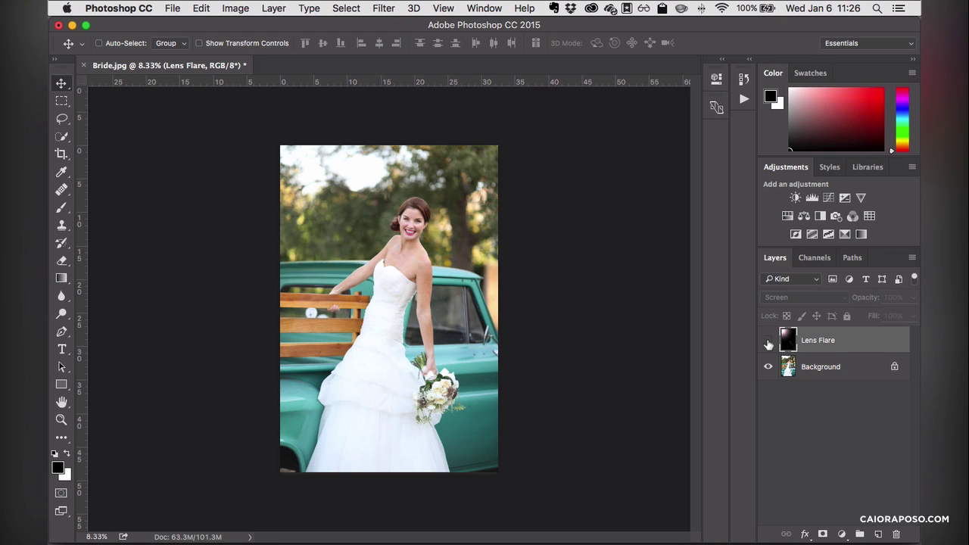
pyautogui.click(768, 342)
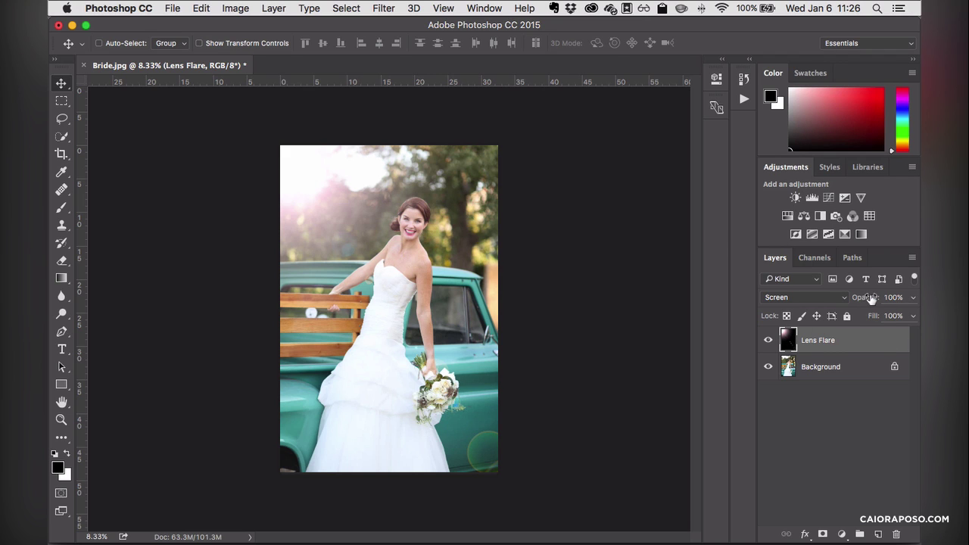
# - Add a layer mask to the Lens Flare layer and ready the Brush tool with black as the foreground color
pyautogui.moveTo(872, 299); pyautogui.dragTo(868, 299)
pyautogui.click(823, 535)
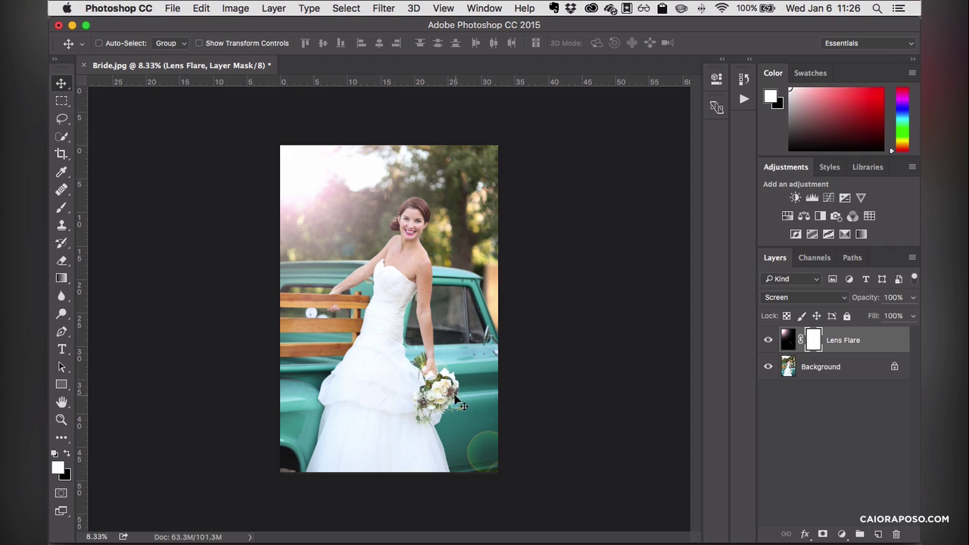
pyautogui.click(61, 207)
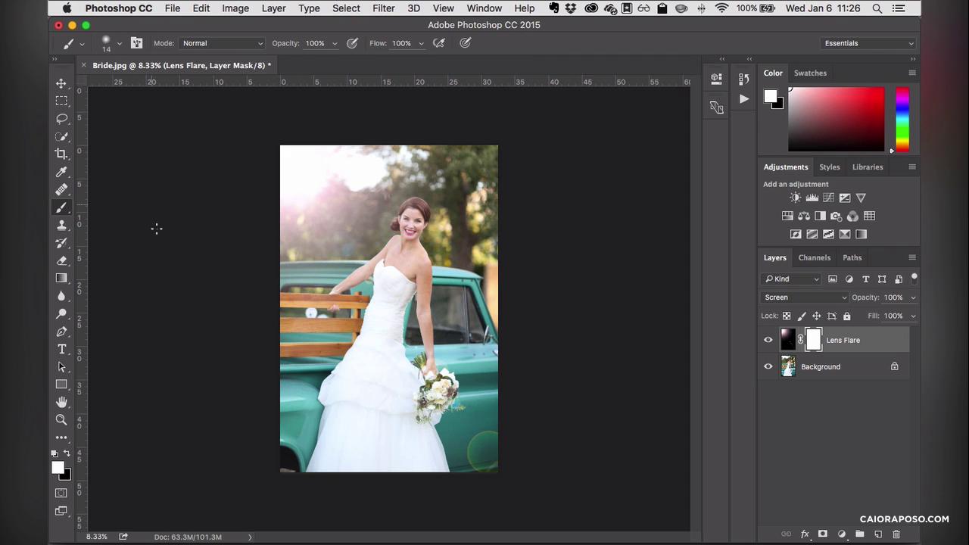
pyautogui.press('x')
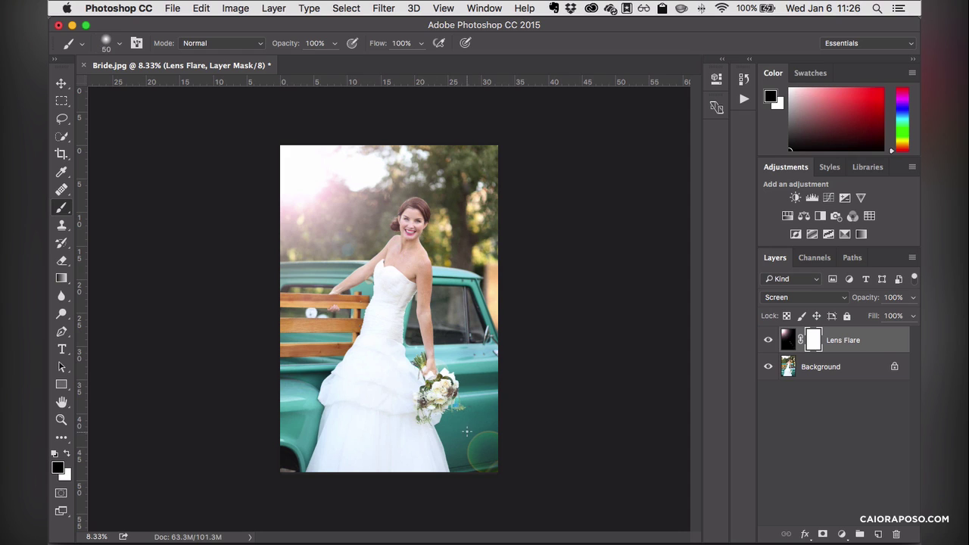
# - With a 1000 px brush at 0% hardness, mask out the flare spots in the photo's lower-right corner and over the bouquet
pyautogui.press(']')
pyautogui.press(']')
pyautogui.press(']')
pyautogui.press(']')
pyautogui.press(']')
pyautogui.press(']')
pyautogui.press(']')
pyautogui.press(']')
pyautogui.press(']')
pyautogui.press(']')
pyautogui.press(']')
pyautogui.press(']')
pyautogui.click(115, 52)
pyautogui.moveTo(130, 118); pyautogui.dragTo(96, 115)
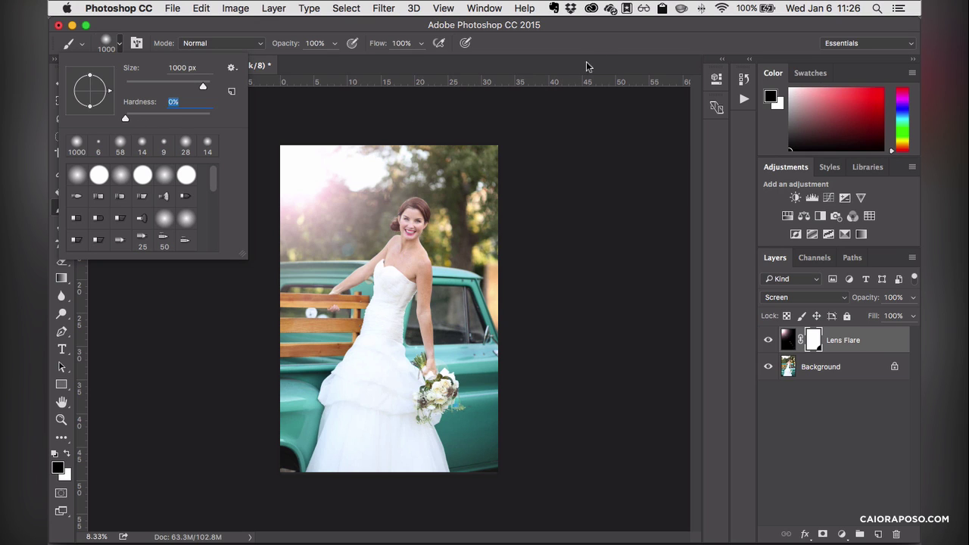
pyautogui.click(603, 43)
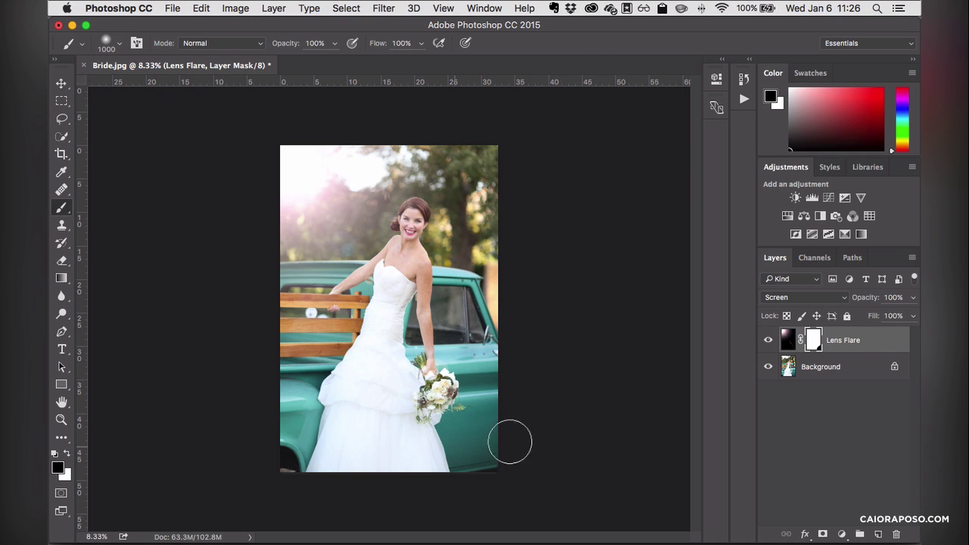
pyautogui.click(438, 392)
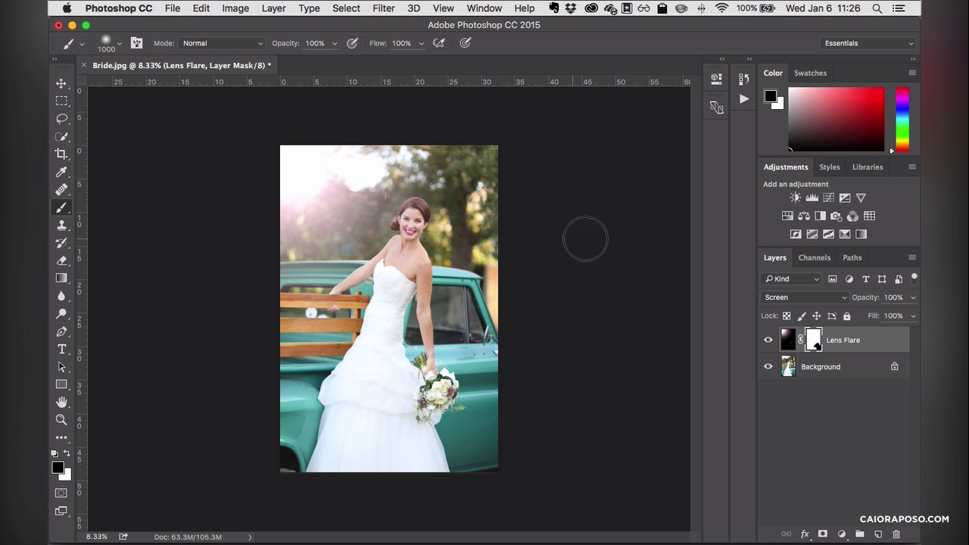
# - Add a Hue/Saturation adjustment layer clipped to the Lens Flare layer and turn on Colorize
pyautogui.click(787, 216)
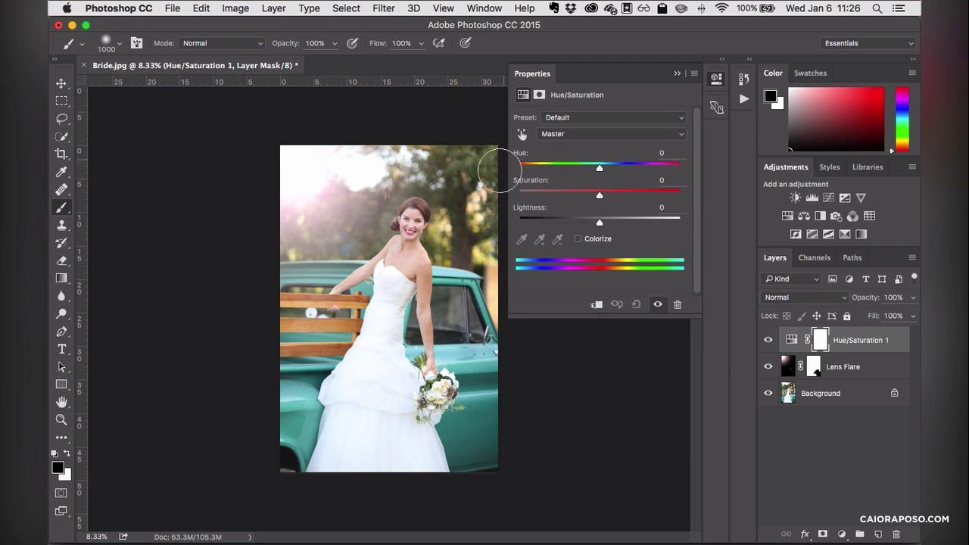
pyautogui.click(596, 306)
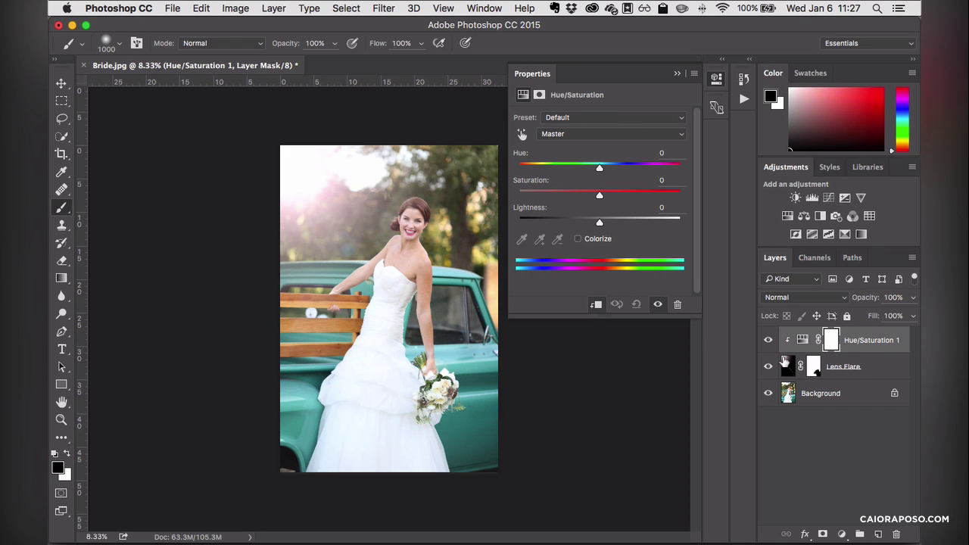
pyautogui.click(578, 239)
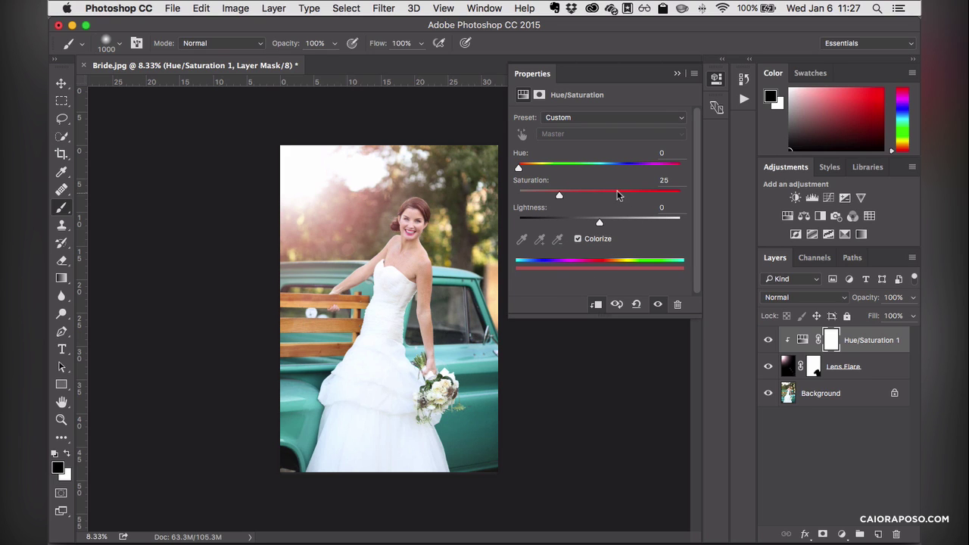
# - Tint the flare warm orange by setting the adjustment's Hue to 18 and Saturation to 50, and collapse its properties
pyautogui.moveTo(518, 169); pyautogui.dragTo(526, 168)
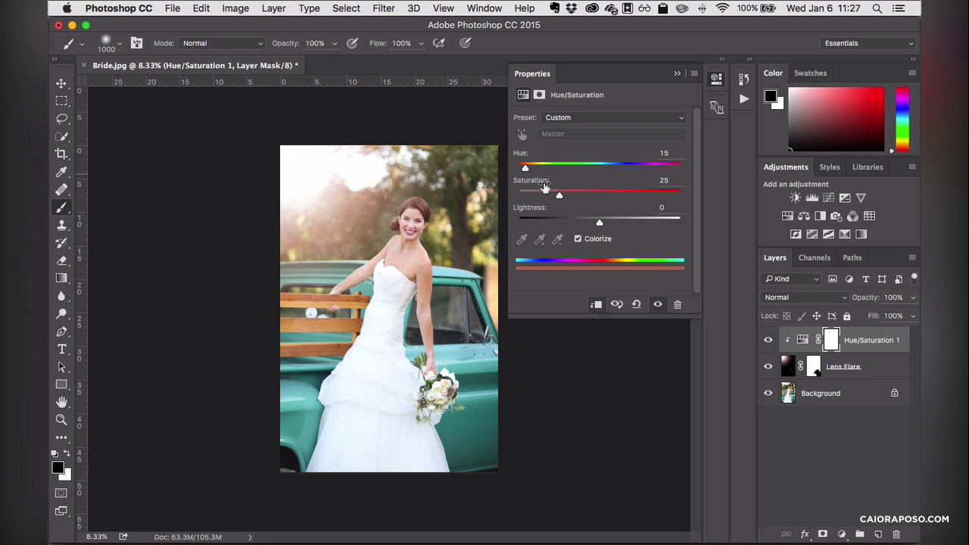
pyautogui.moveTo(558, 196); pyautogui.dragTo(592, 197)
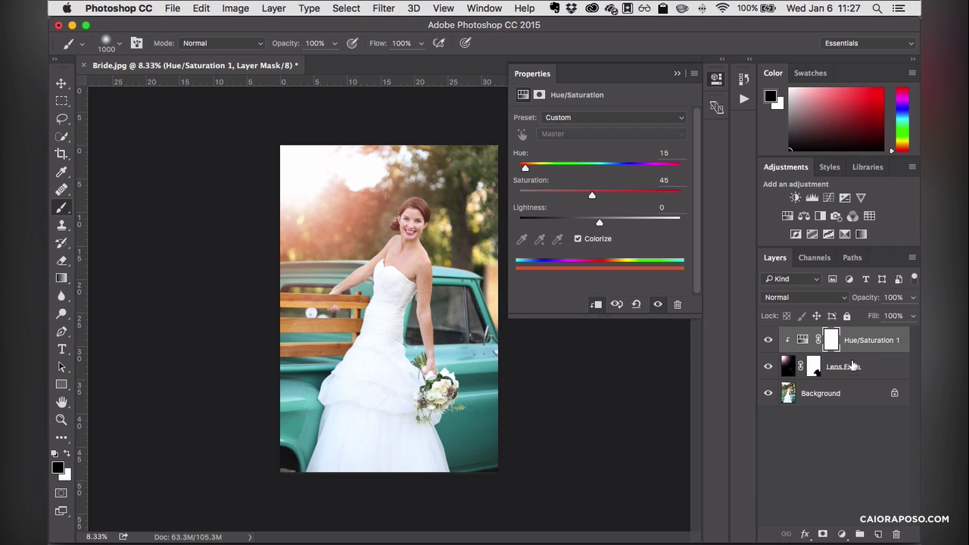
pyautogui.moveTo(525, 168)
pyautogui.mouseDown()
pyautogui.moveTo(687, 177)
pyautogui.moveTo(528, 170)
pyautogui.mouseUp()
pyautogui.moveTo(598, 195); pyautogui.dragTo(599, 195)
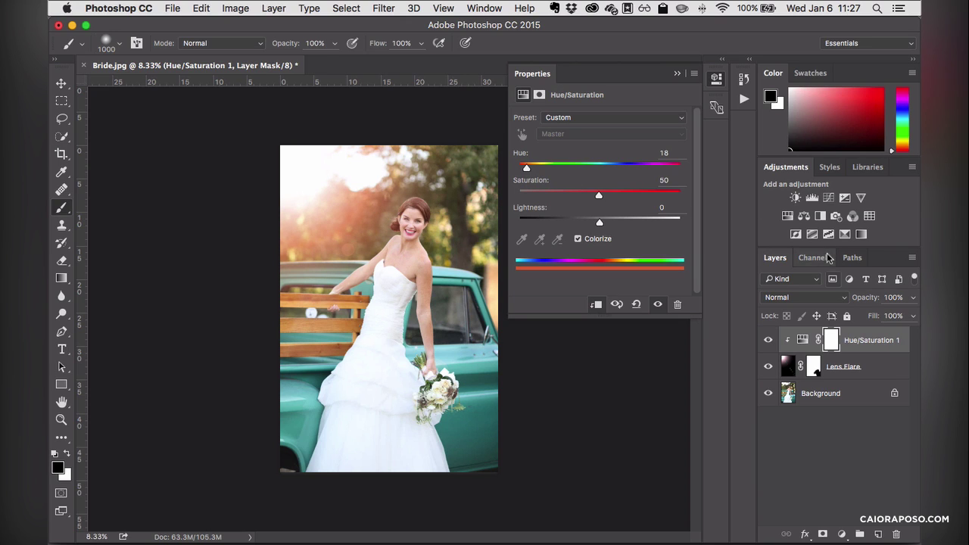
pyautogui.click(678, 74)
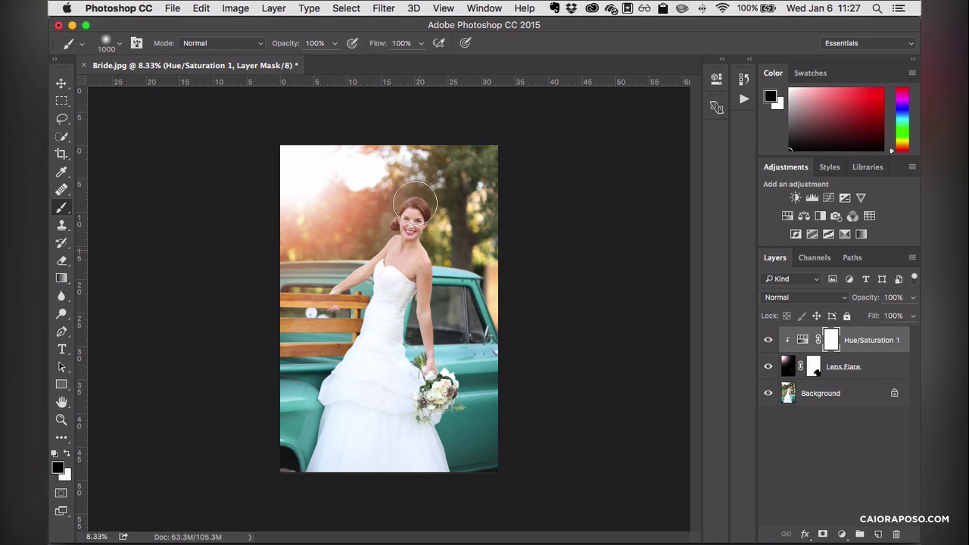
# - Reduce the Lens Flare layer's opacity to 91%
pyautogui.click(873, 371)
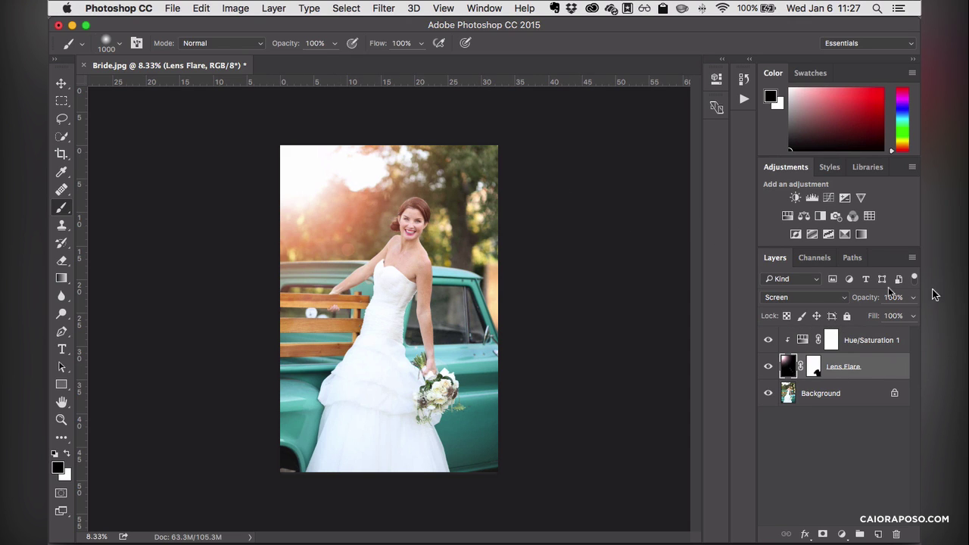
pyautogui.moveTo(869, 300); pyautogui.dragTo(861, 295)
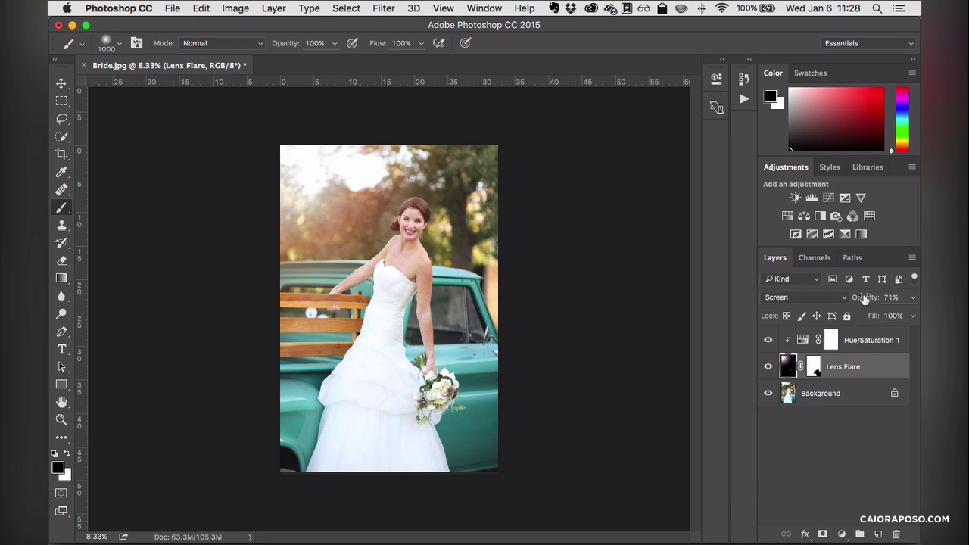
pyautogui.moveTo(862, 298)
pyautogui.mouseDown()
pyautogui.moveTo(922, 299)
pyautogui.moveTo(871, 297)
pyautogui.mouseUp()
pyautogui.moveTo(869, 297); pyautogui.dragTo(875, 297)
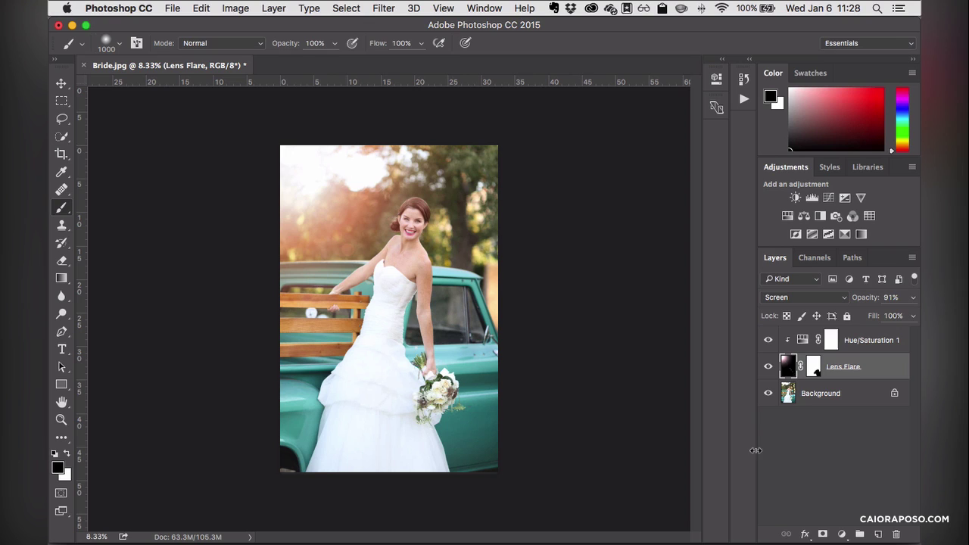